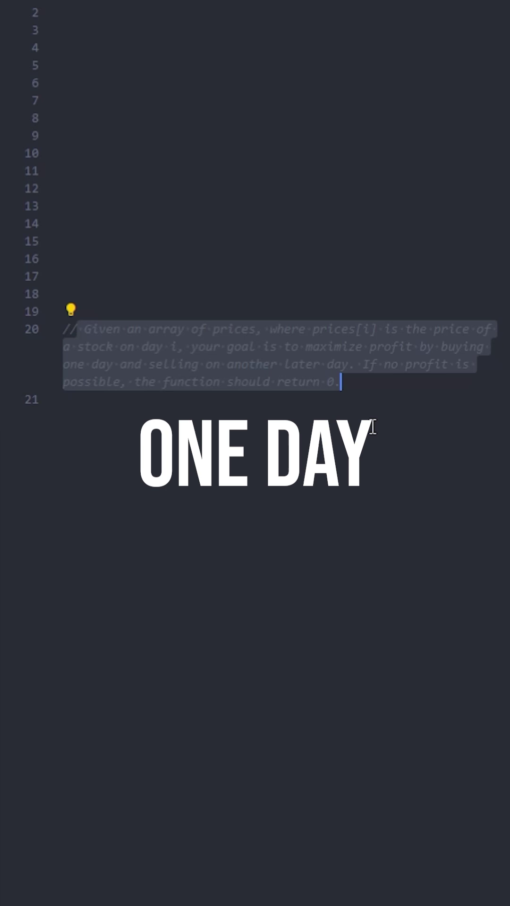
- Place the cursor on the empty line below the buy-low, sell-high profit comment
left_click(372, 426)
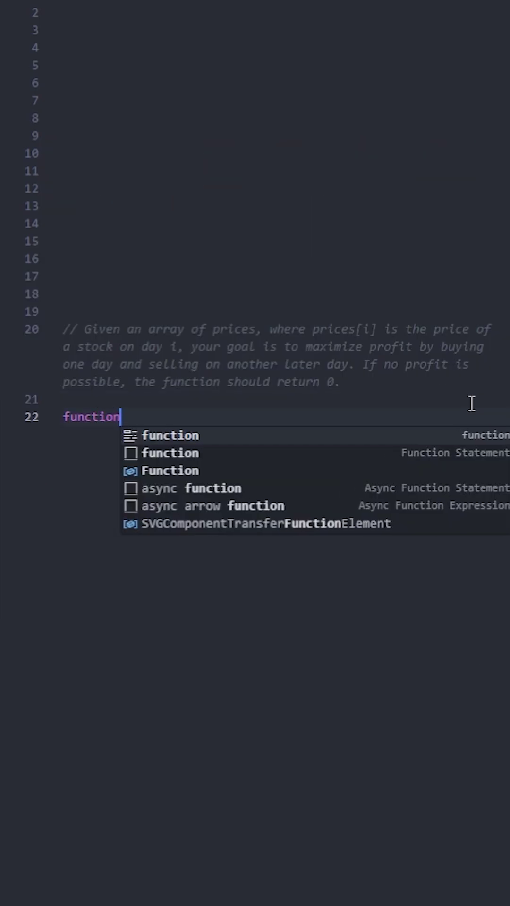
type(" maxProfit(pr")
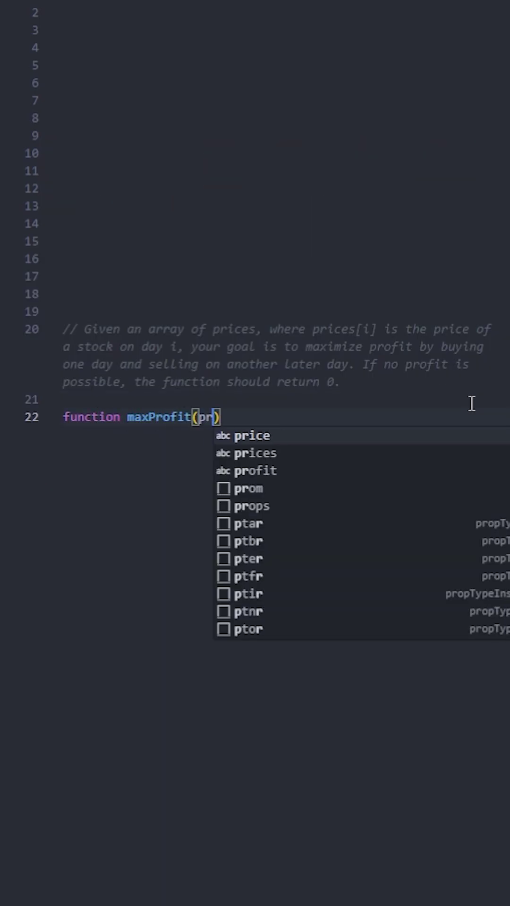
type("ices){")
- Write the maxProfit(prices) header and declare let maxProfit = 0 and let minPrice = Infinity
key("Return")
scroll(494, 397, "down", 1)
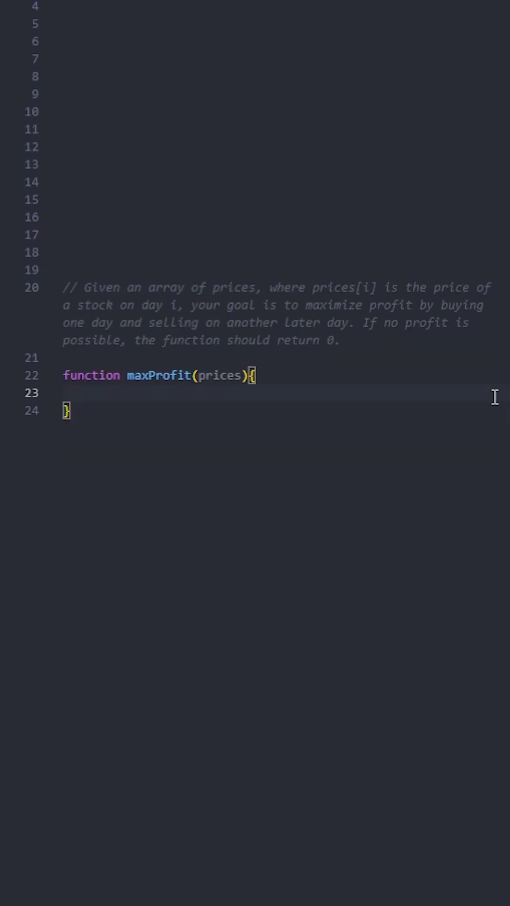
type("let maxProfit = 0;")
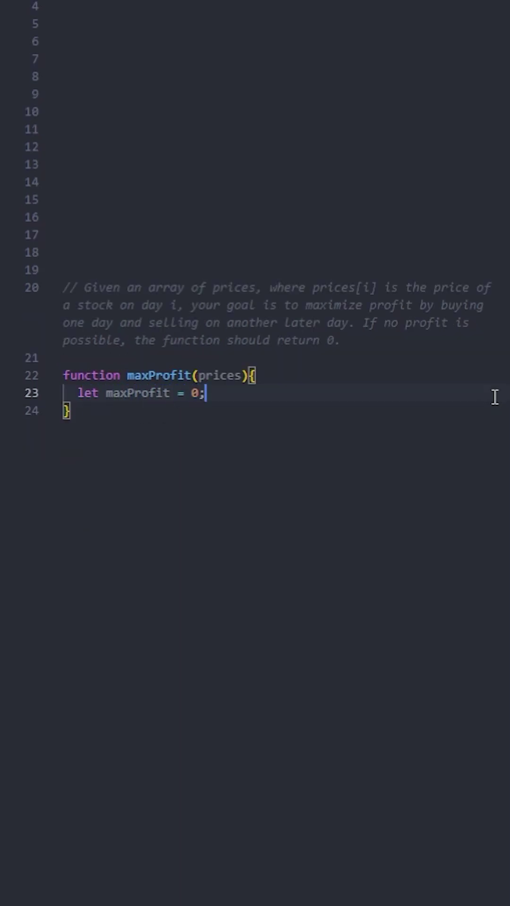
key("Return")
type("let m")
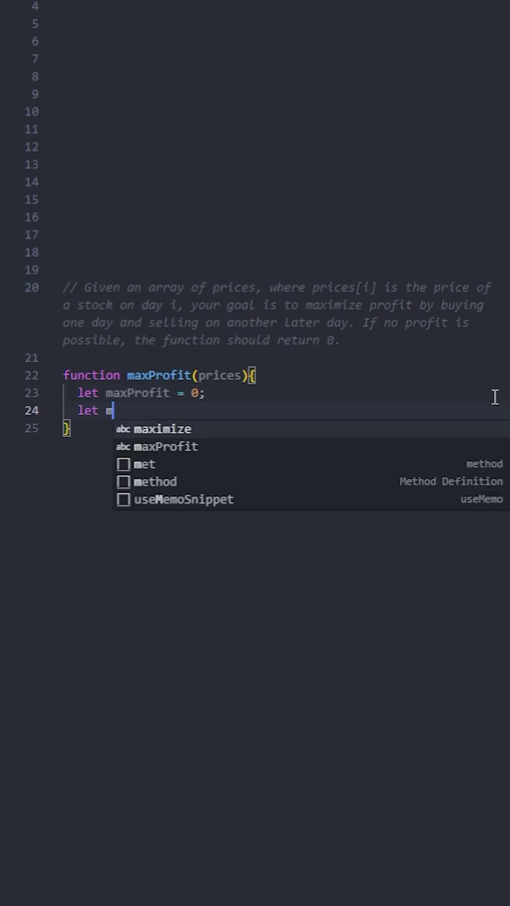
type("inPrice = Inf")
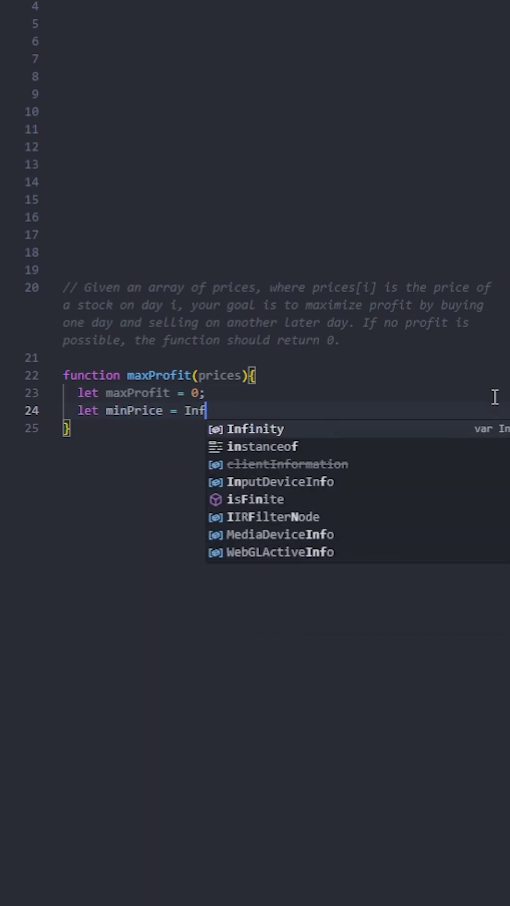
key("Tab")
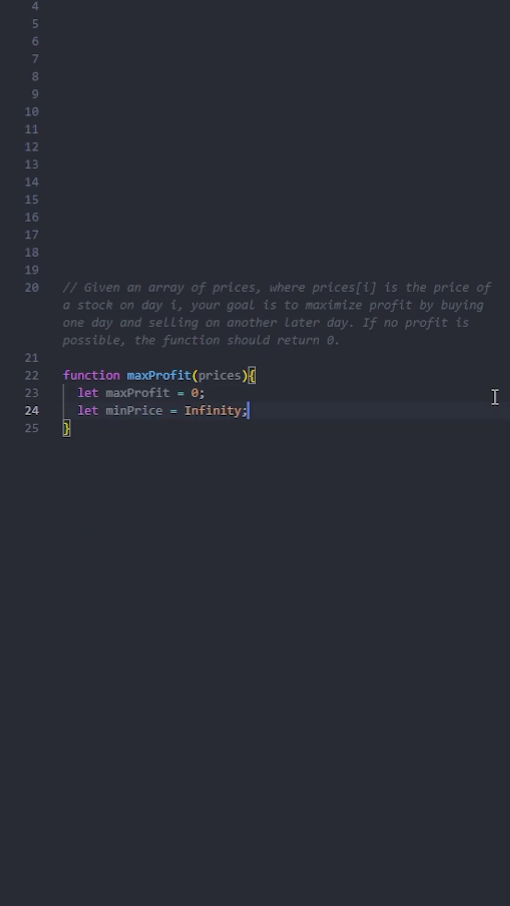
- Write a for loop over prices: lower prices set minPrice, else Math.max updates maxProfit
key("Return")
key("Return")
type("for(let i = 0; i < ")
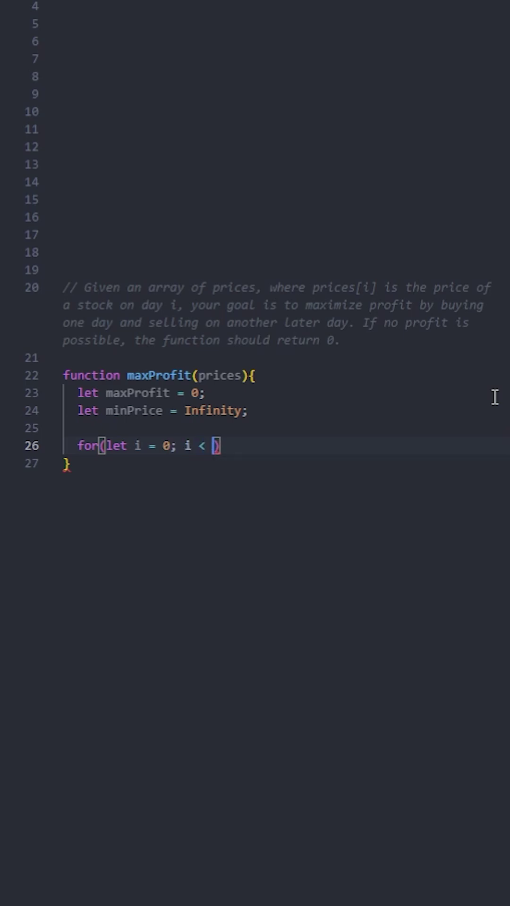
type("prices.length; i++){")
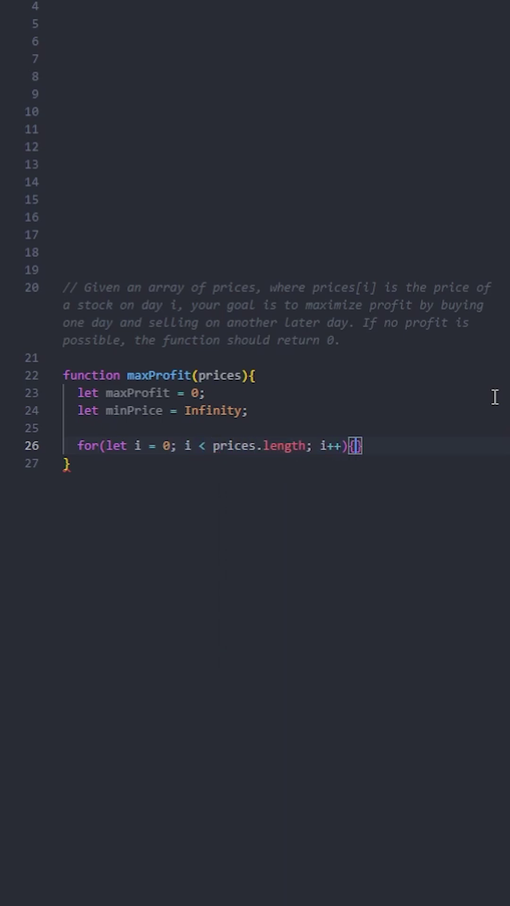
key("Return")
type("if(prices[i] < ")
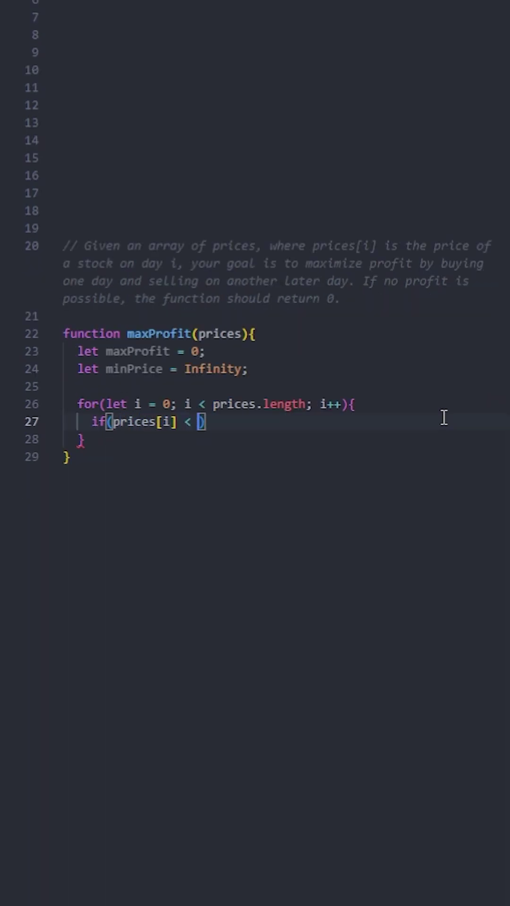
type("minPrice){")
key("Return")
type("minPrice")
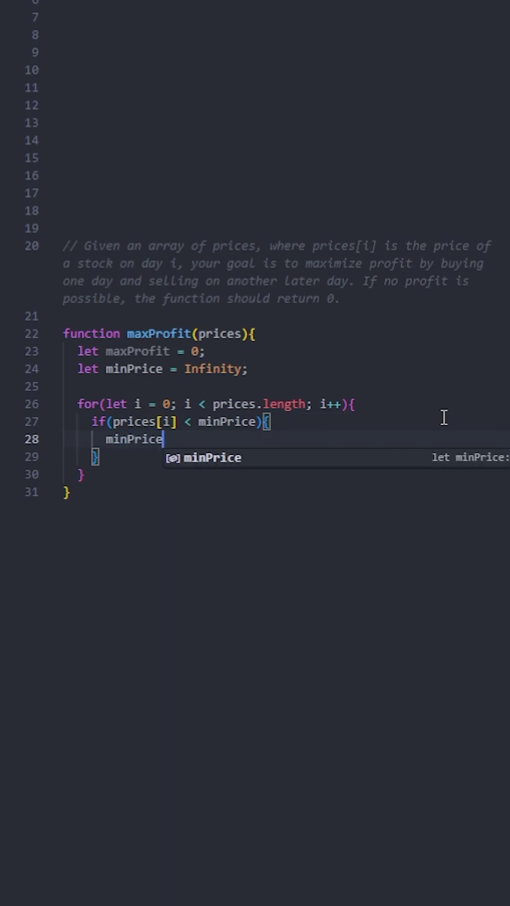
type(" = prices[i];")
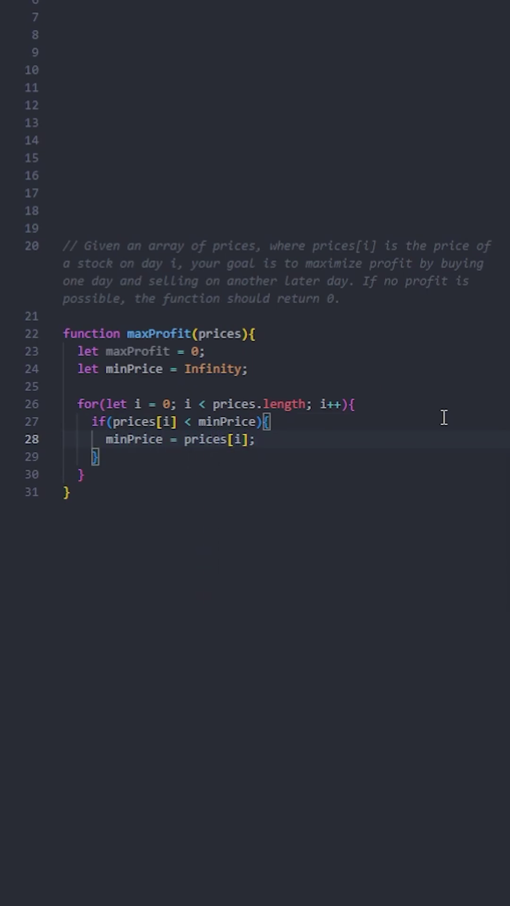
key("Down")
type("else{")
key("Return")
type("maxProfit")
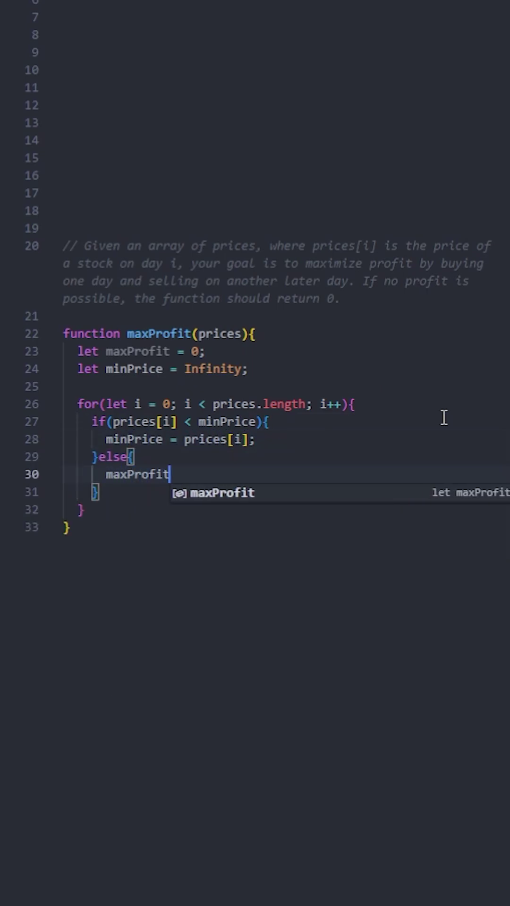
type(" = Math.max(")
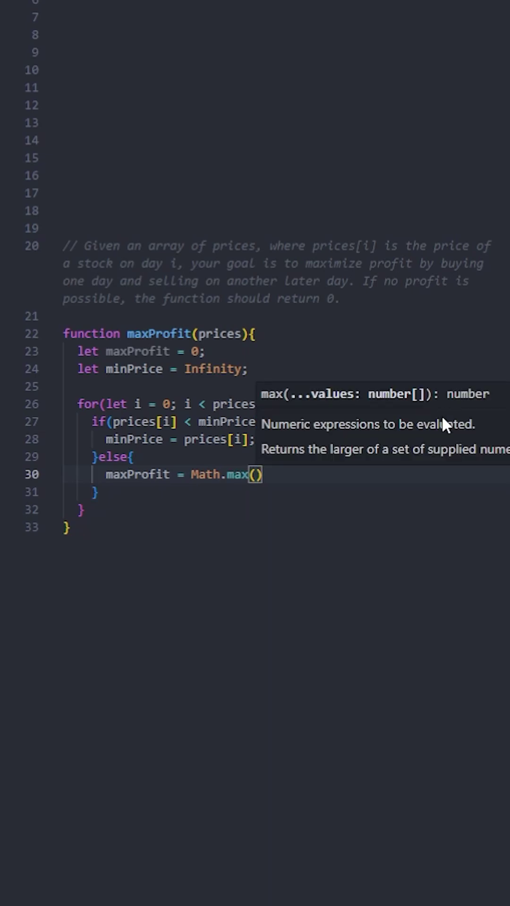
type("maxProfit, prices[i] ")
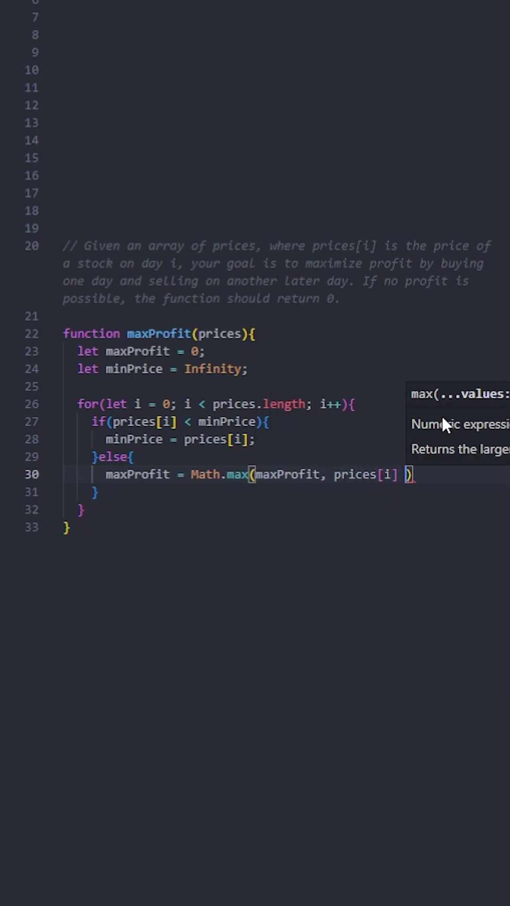
type("- min")
key("Tab")
type(");")
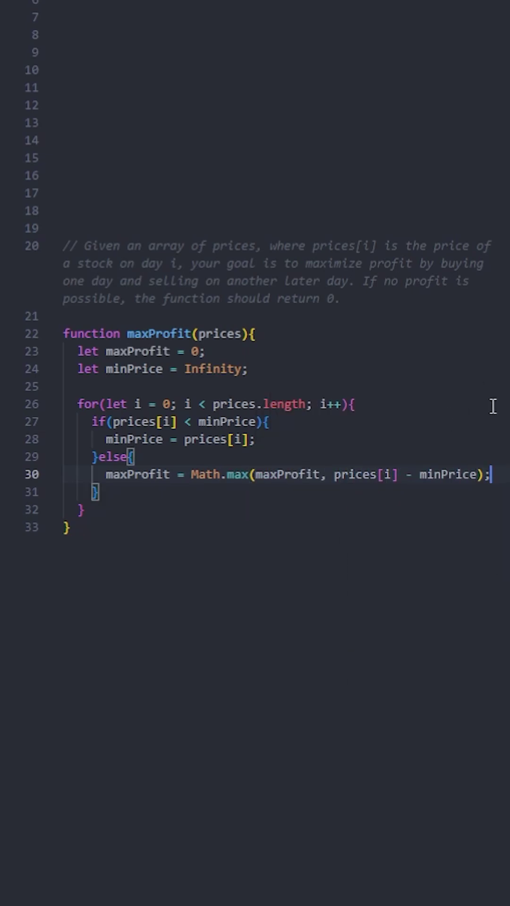
scroll(493, 406, "down", 2)
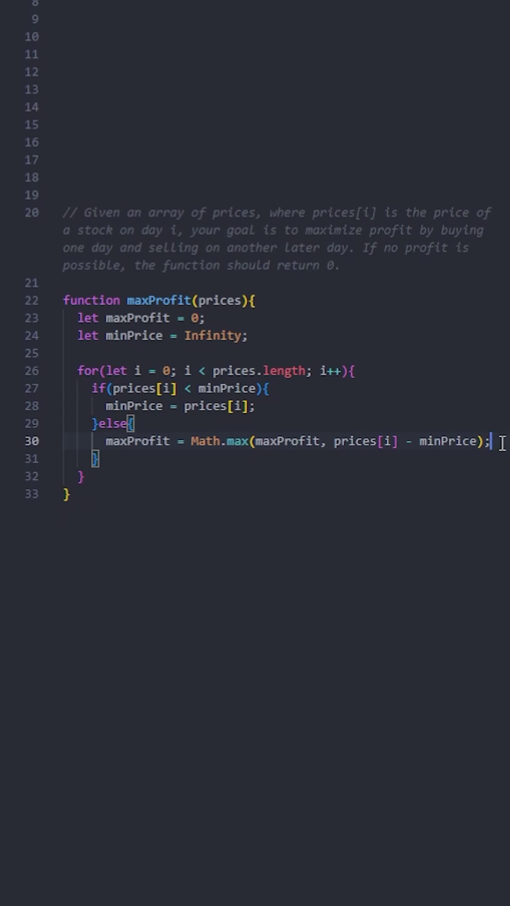
left_click(290, 478)
- Return maxProfit, log results for [7, 1, 5, 3, 6, 4] and [7, 6, 4, 3, 1], and open the terminal
key("Return")
key("Return")
type("retu")
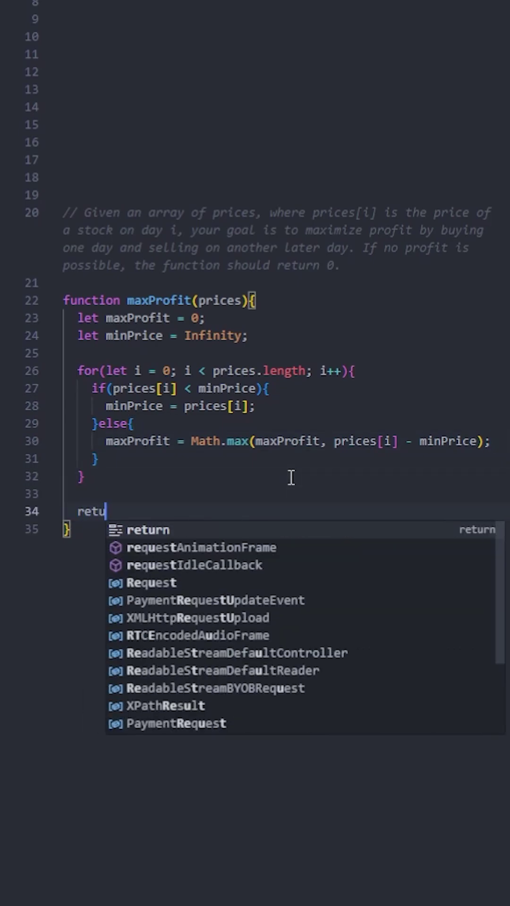
type("rn maxProfit;")
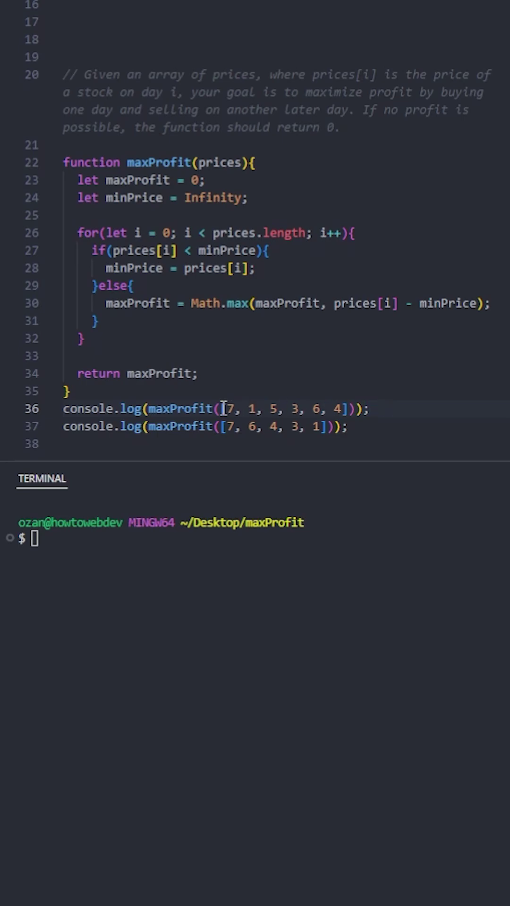
left_click_drag(222, 409, 348, 408)
left_click(397, 410)
mouse_move(222, 408)
left_mouse_down()
mouse_move(349, 410)
mouse_move(222, 430)
mouse_move(258, 427)
left_mouse_up()
left_click(397, 410)
left_click(394, 429)
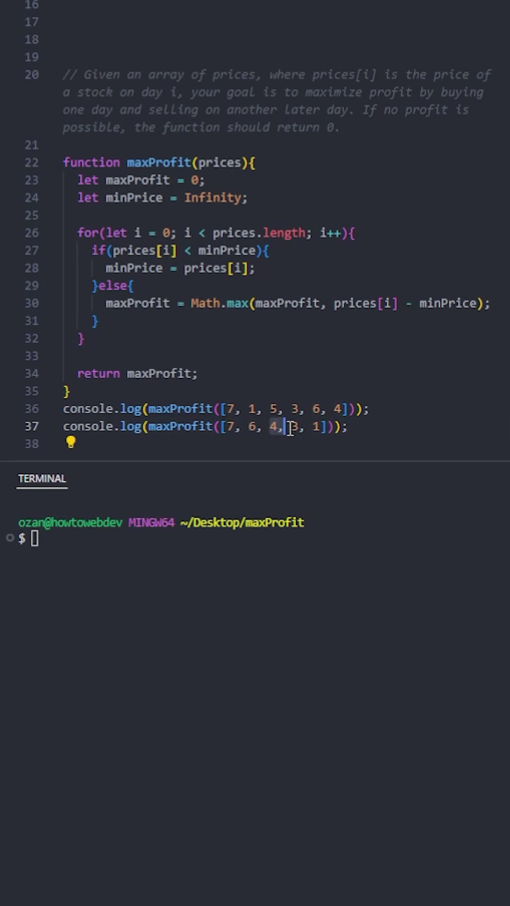
left_click(368, 427)
left_click(397, 584)
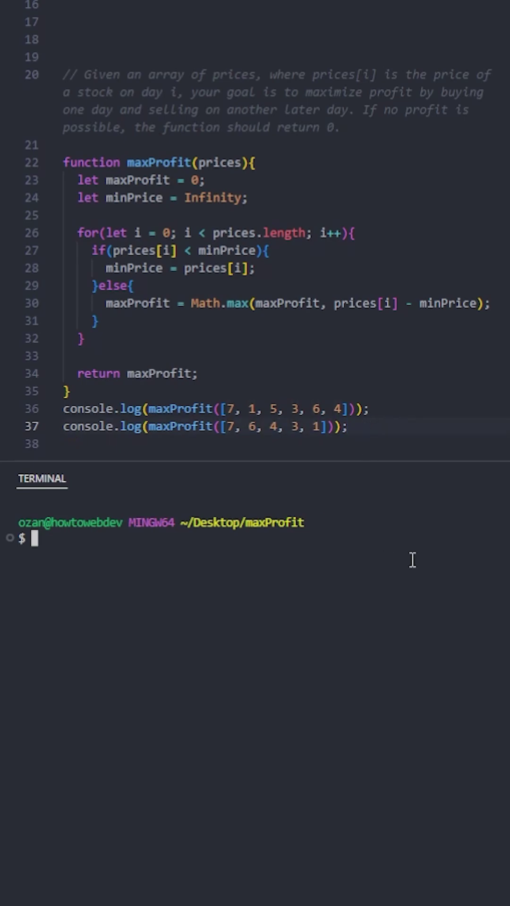